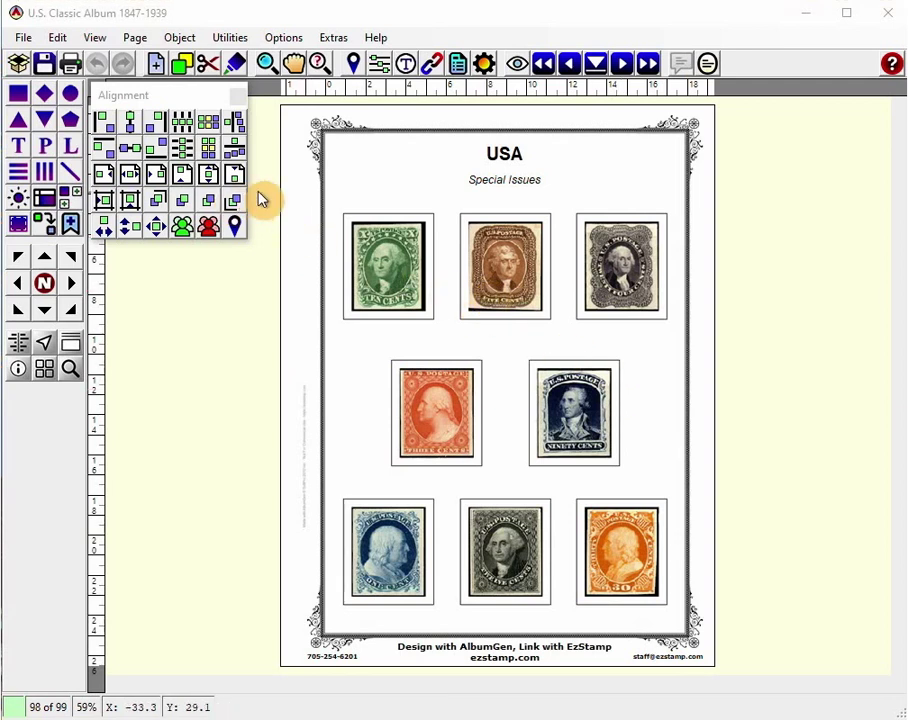
- Create a new album named MEXICO
left_click(23, 38)
left_click(45, 58)
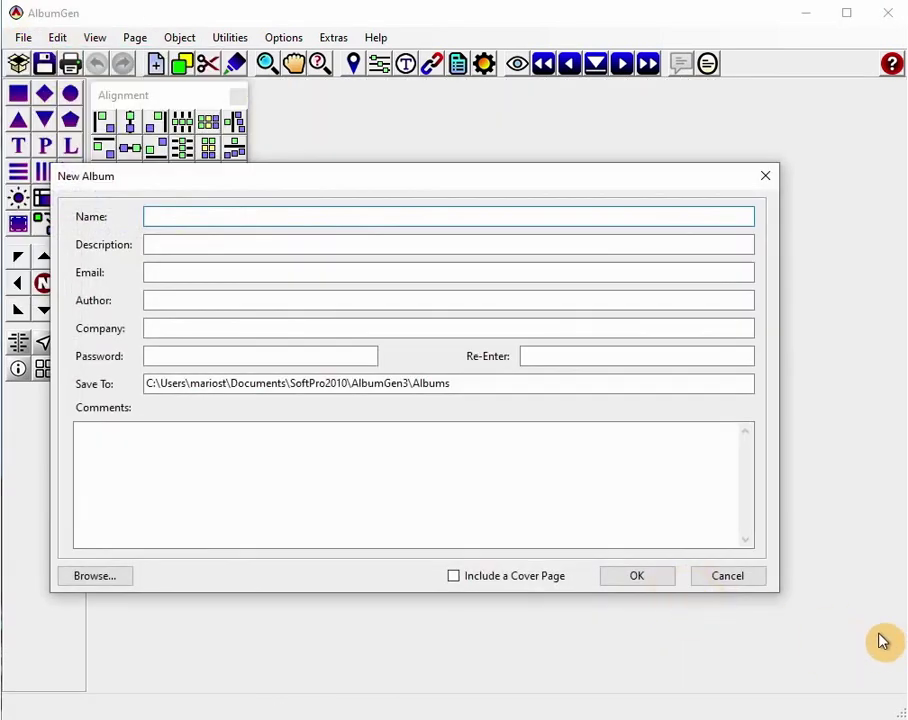
type("MEXICO")
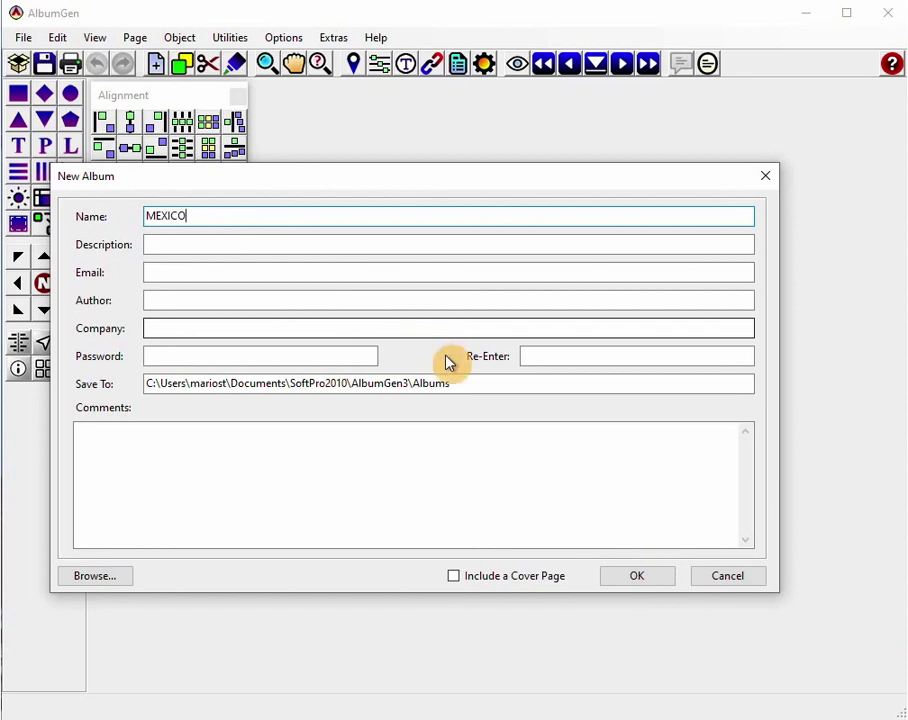
left_click(637, 580)
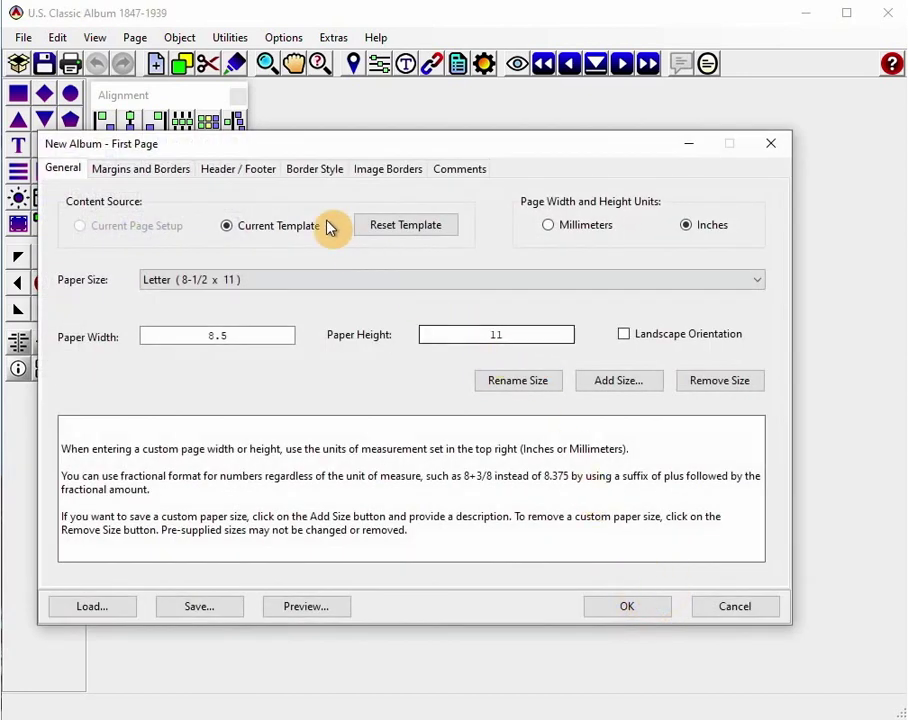
- Give the first page a centred MEXICO title and left 1996-2014 header subtitle, then save
left_click(255, 177)
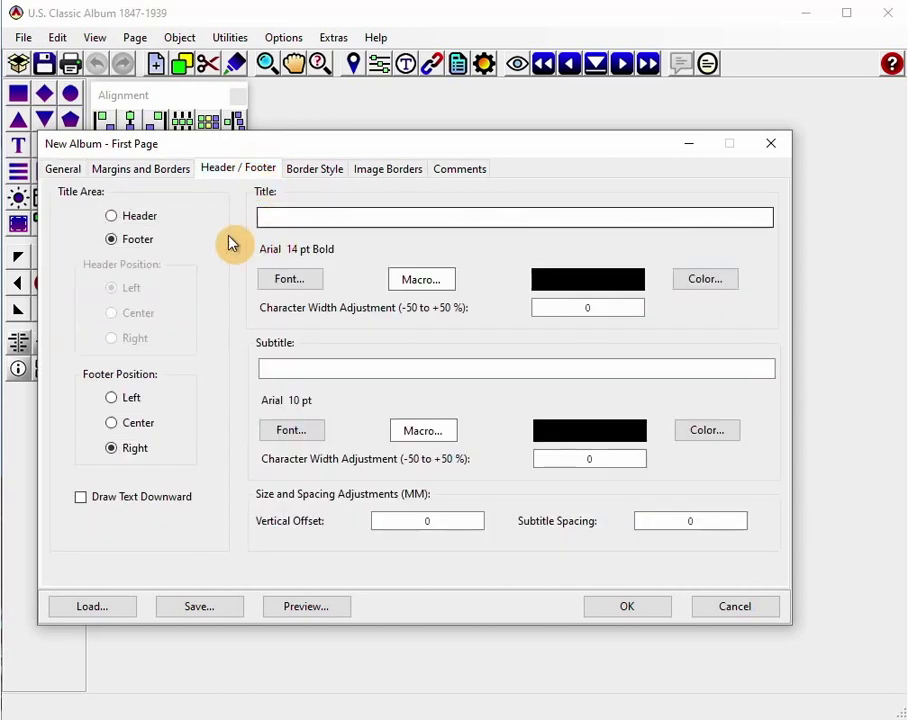
left_click(126, 219)
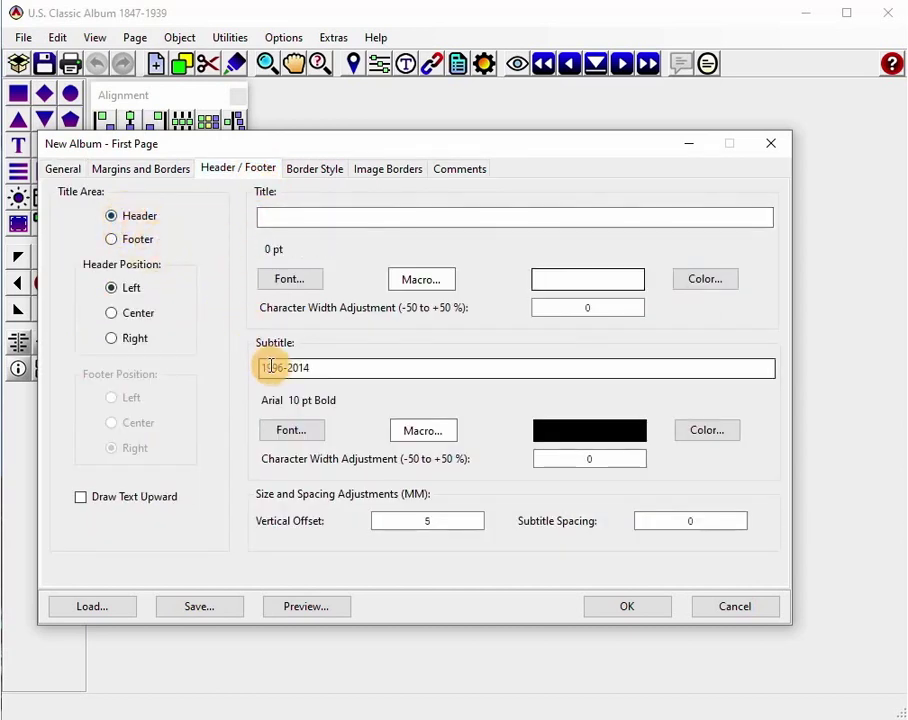
left_click(116, 316)
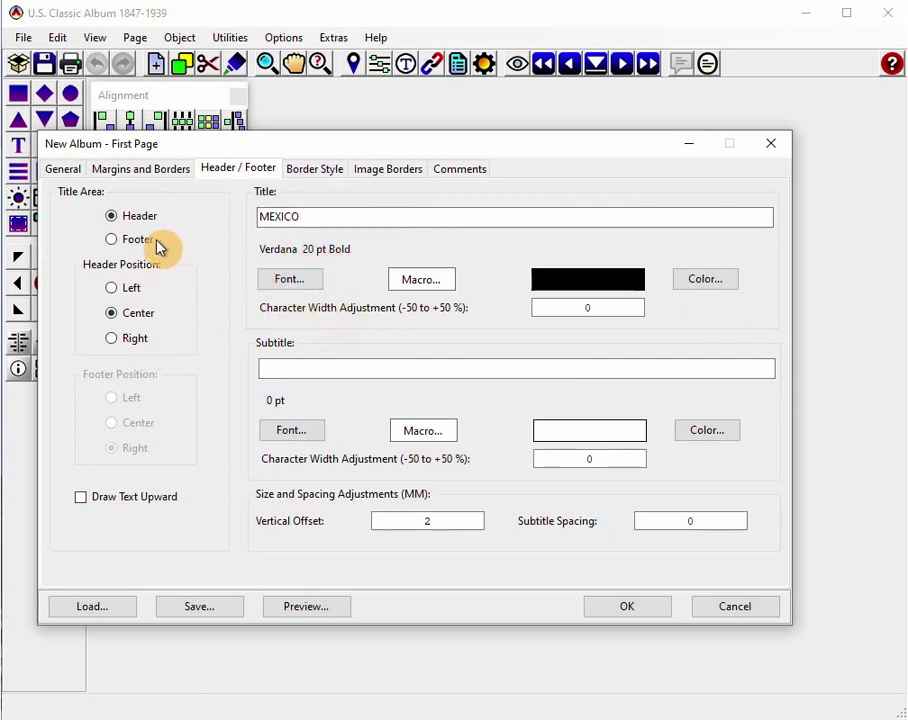
left_click(113, 288)
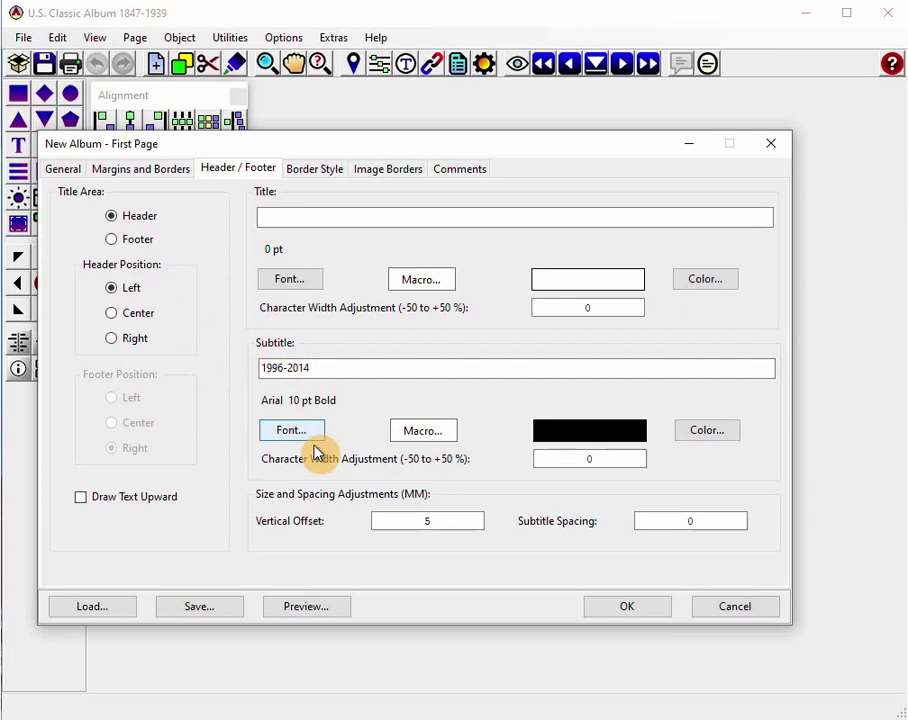
left_click(627, 607)
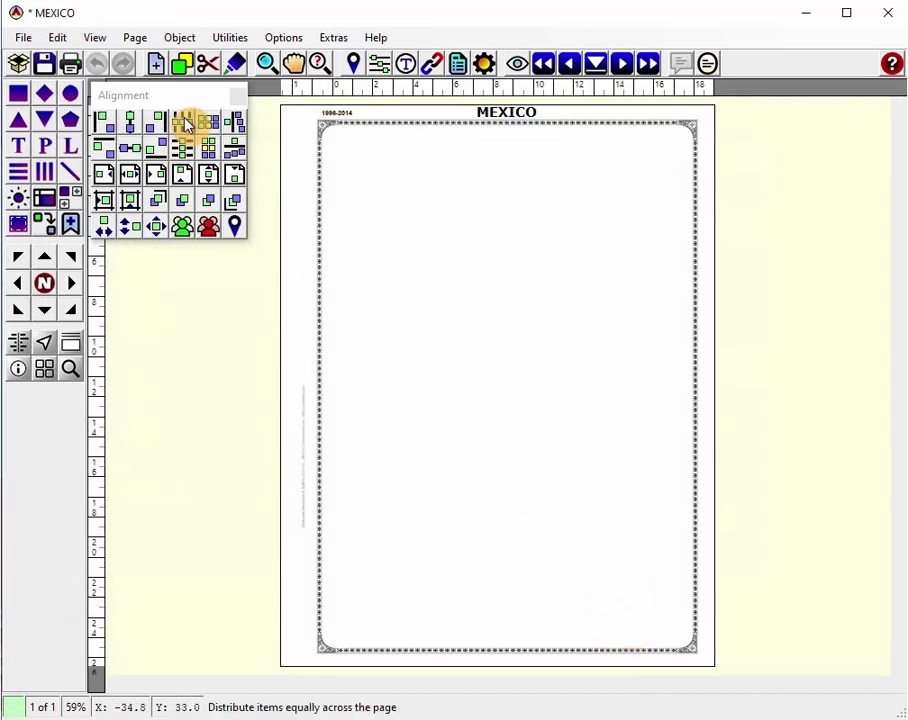
left_click(44, 64)
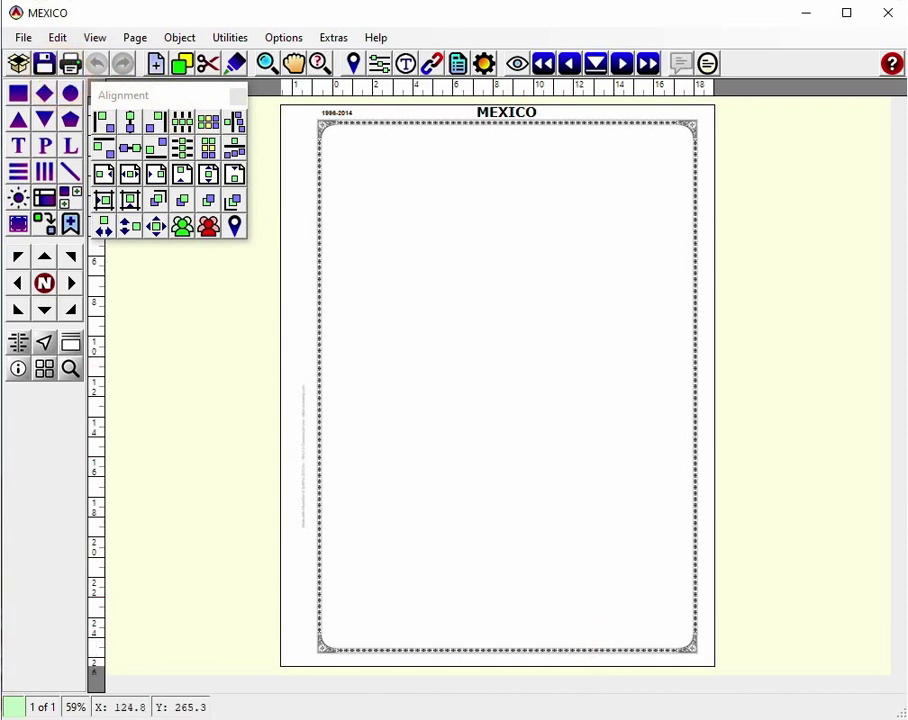
- In EzStamp, find and export the 1,593 stamps numbered 2000 to 2900 to AlbumGen
key("alt+Tab")
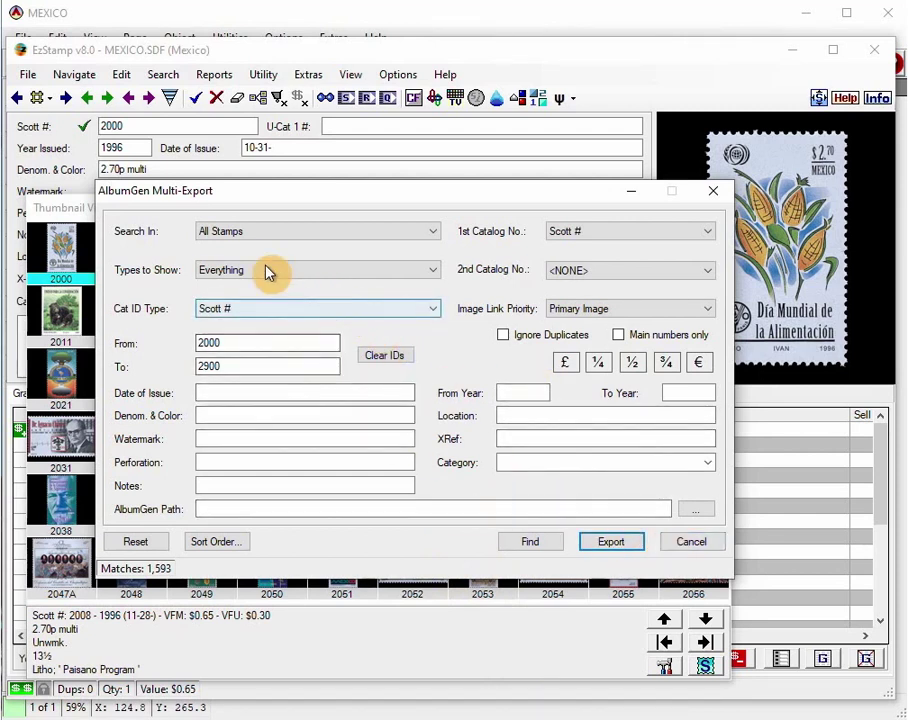
left_click(680, 545)
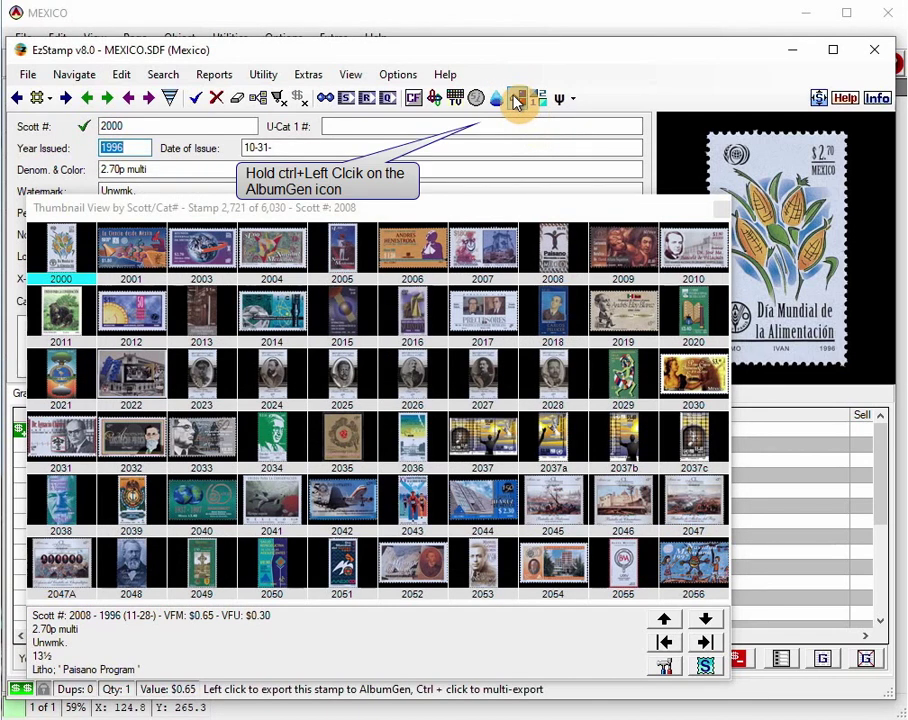
left_click(516, 100, "ctrl")
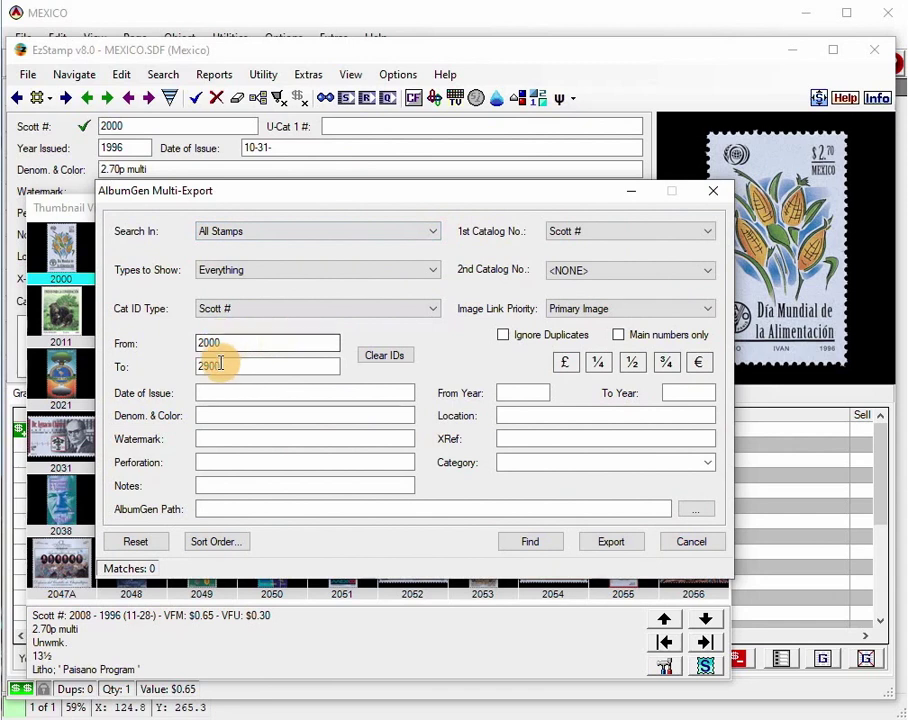
left_click(537, 543)
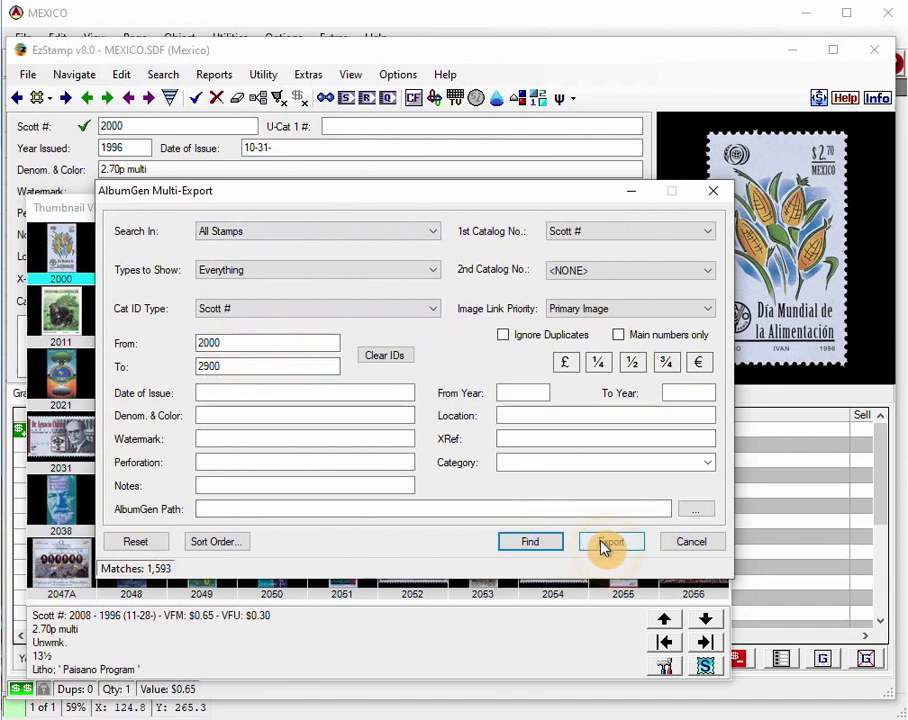
left_click(604, 545)
left_click(406, 468)
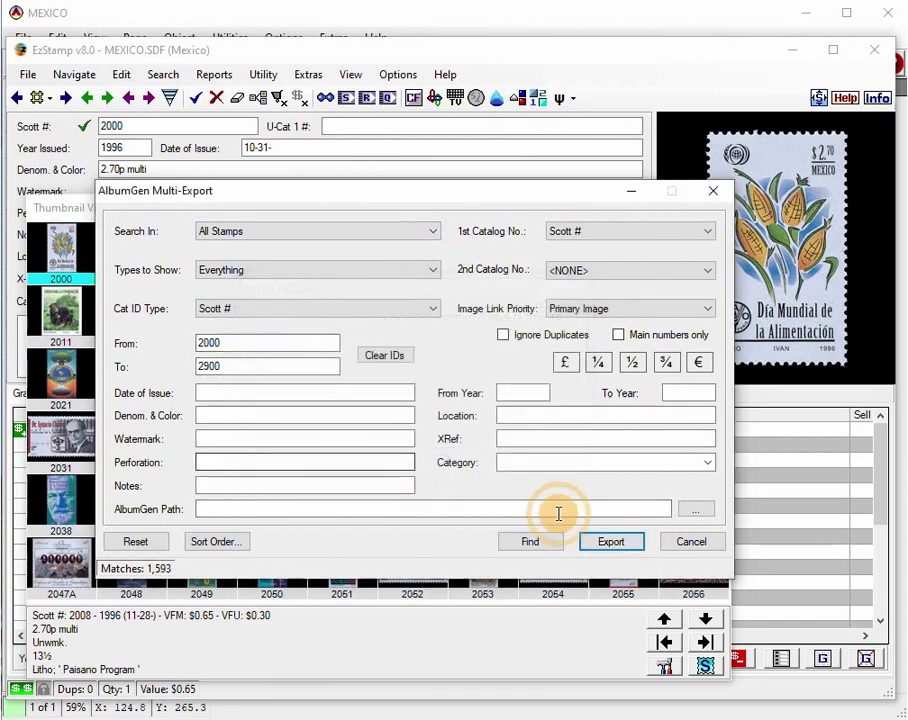
left_click(704, 550)
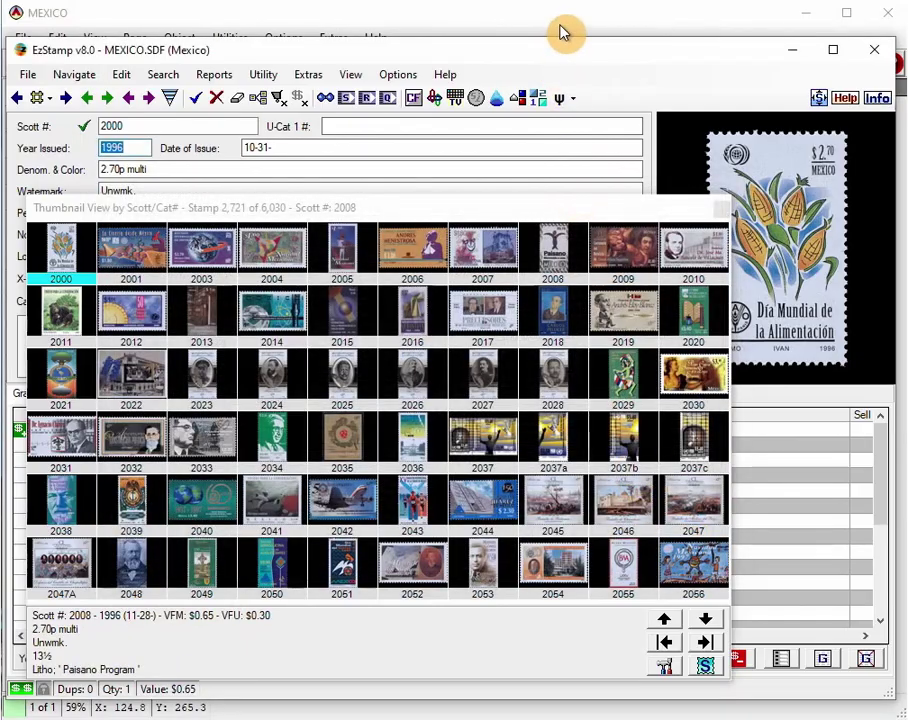
- Import the EzStamp stamps into the MEXICO album, accepting the 131 added pages
left_click(565, 37)
left_click(336, 38)
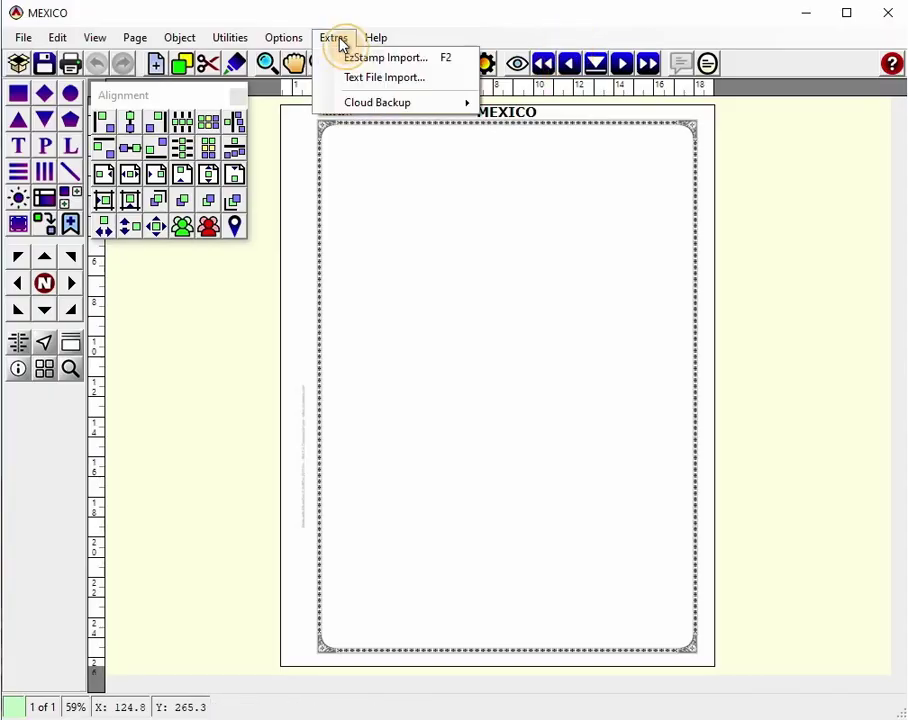
left_click(366, 58)
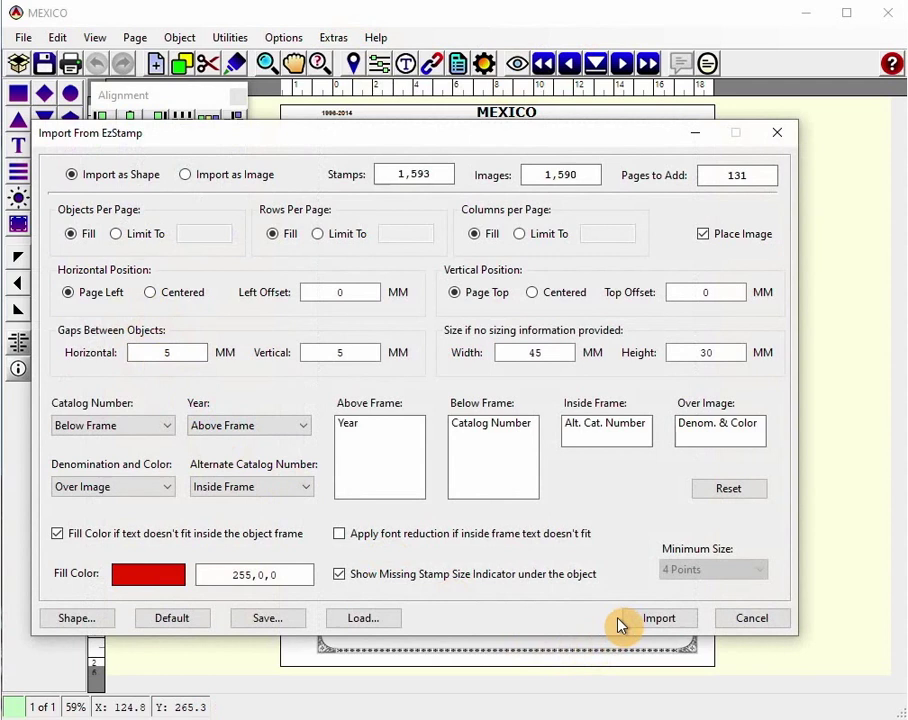
key("Return")
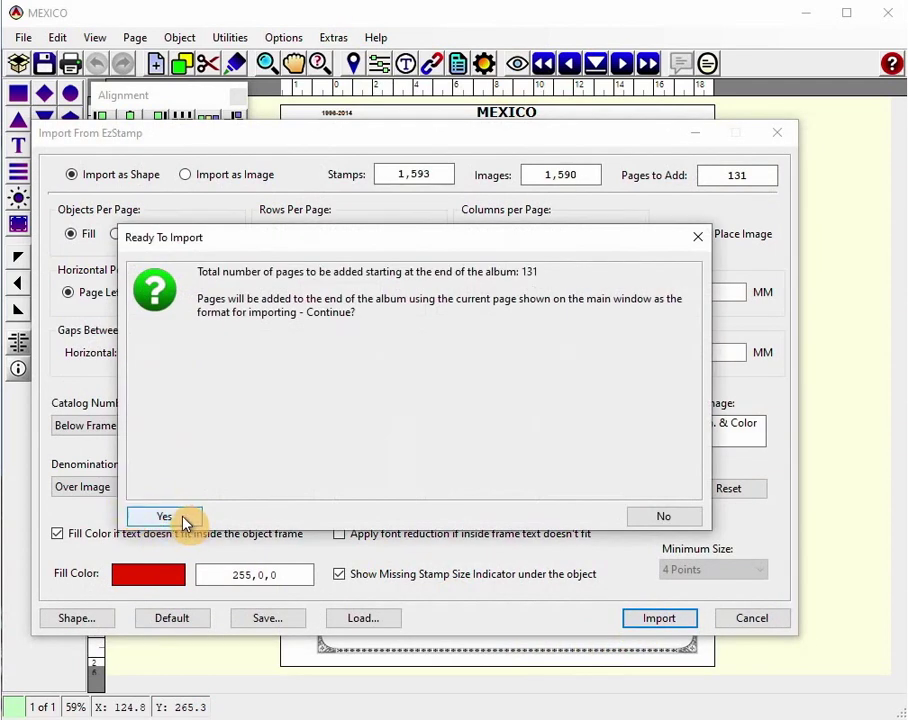
left_click(166, 517)
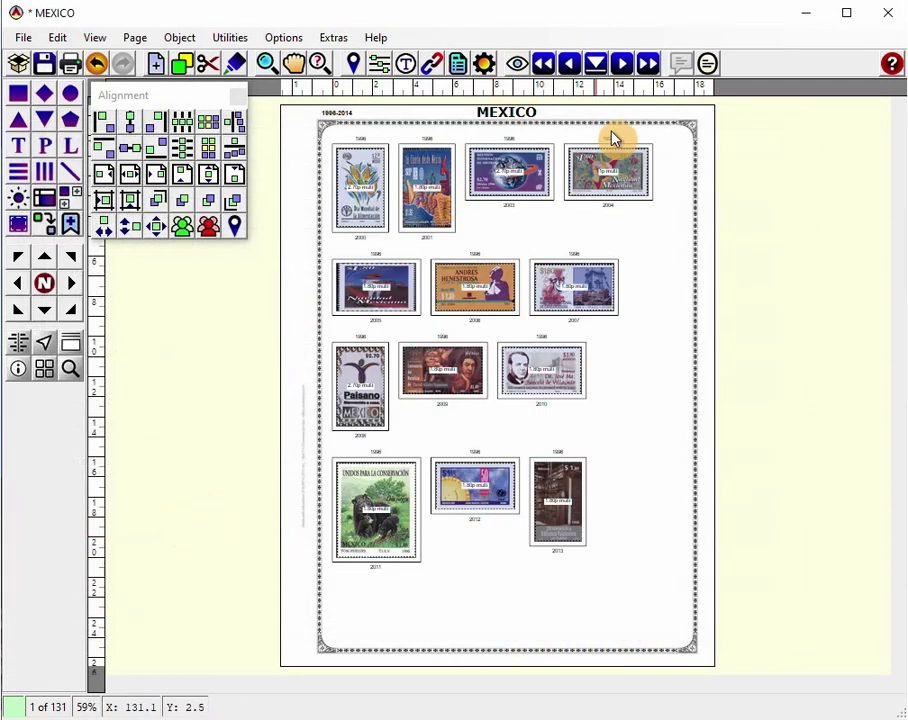
- Page forward to page 3 to check the imported stamps, then save the album
left_click(622, 66)
left_click(622, 66)
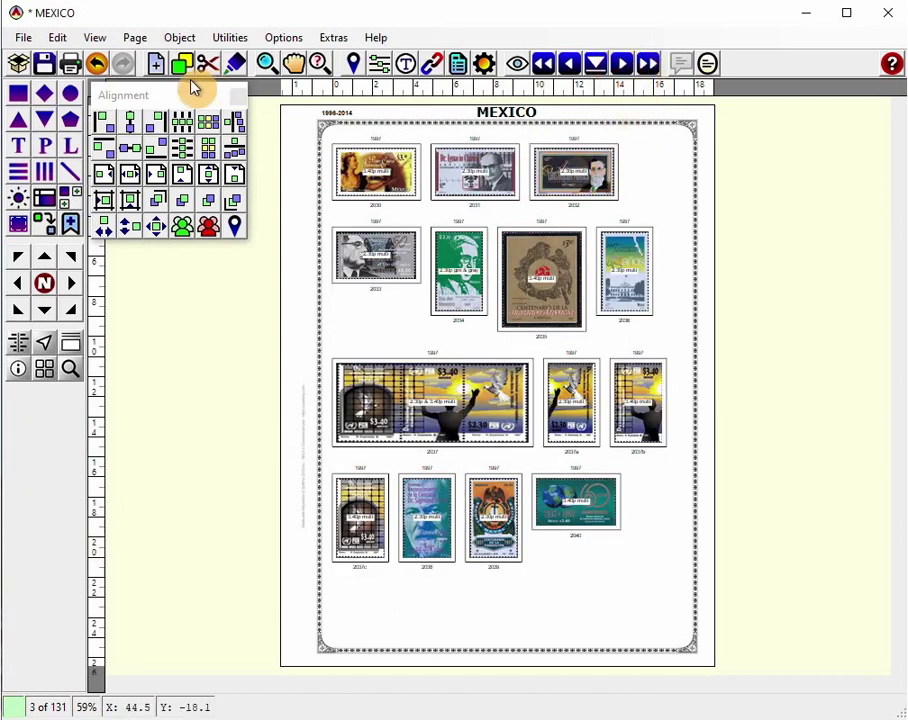
key("ctrl+s")
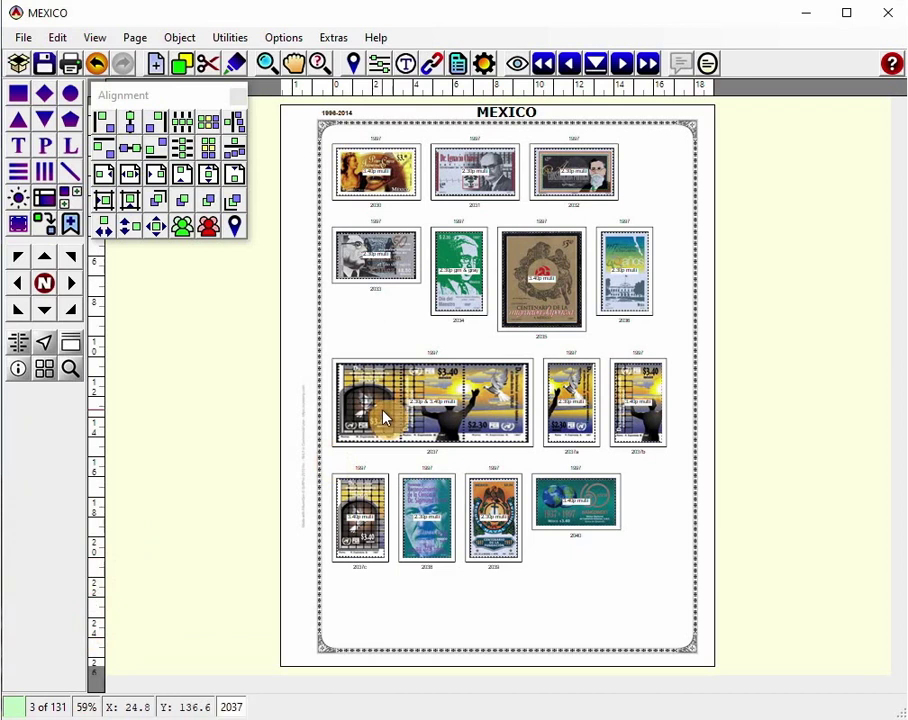
- Insert the ~PAGE~ placeholder into page 3's right-hand footer subtitle
right_click(668, 322)
mouse_move(728, 350)
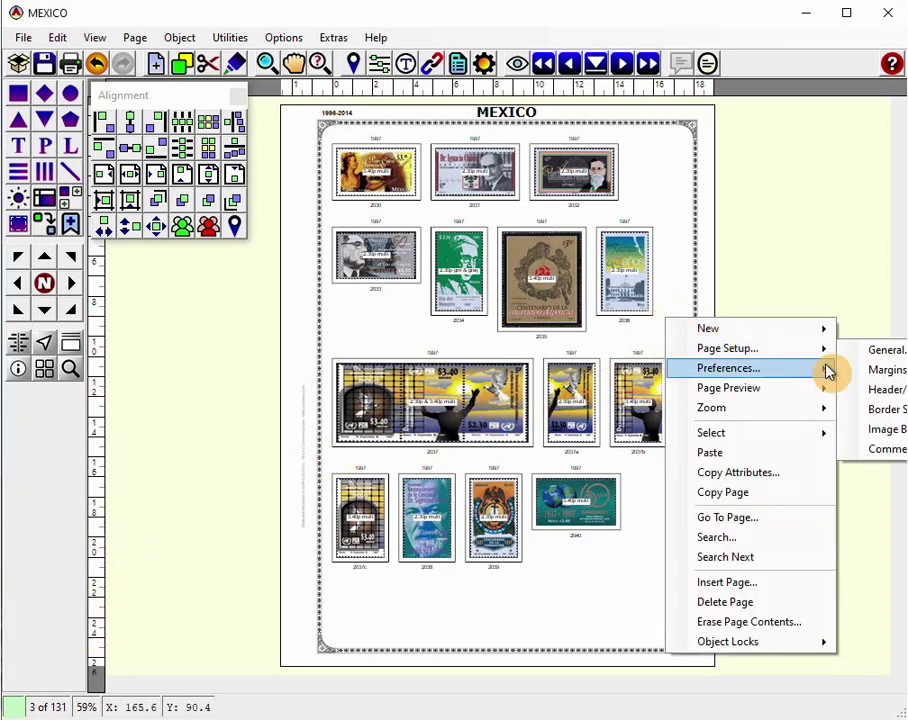
left_click(874, 390)
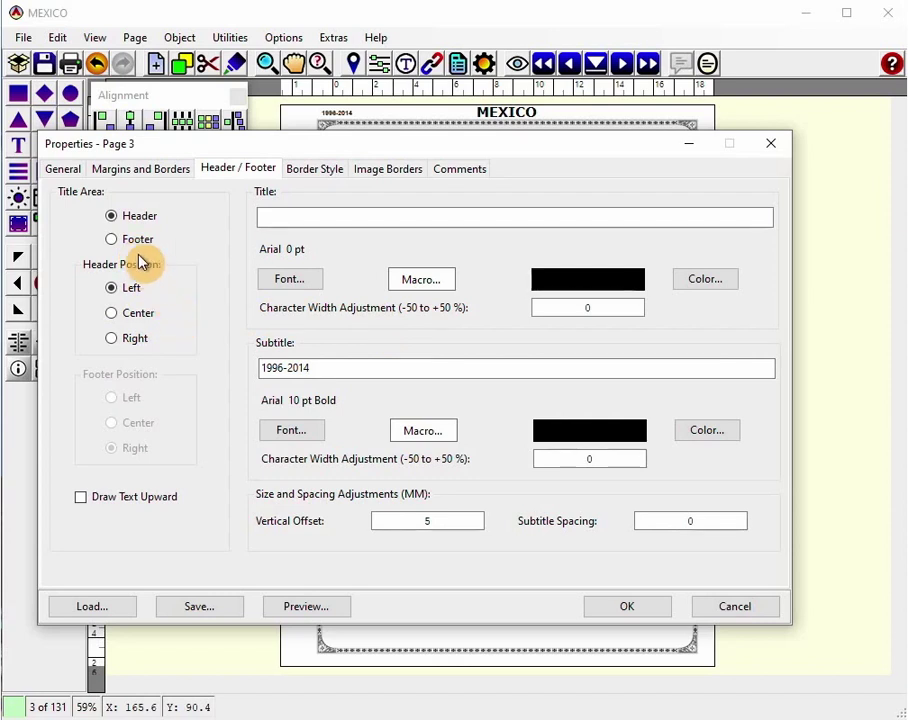
left_click(111, 239)
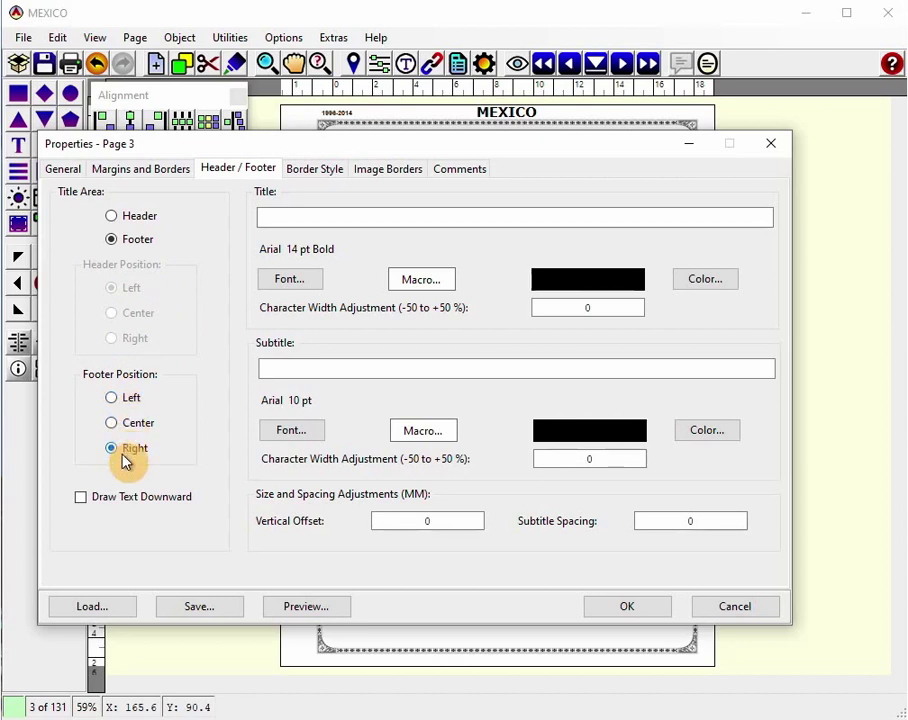
left_click(437, 442)
left_click(422, 515)
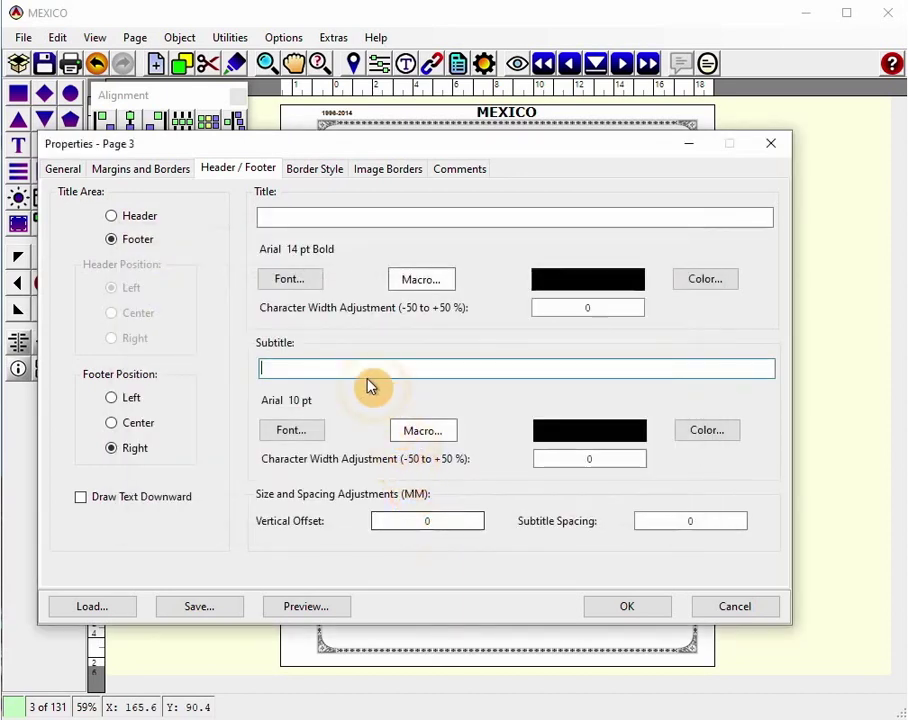
left_click(406, 438)
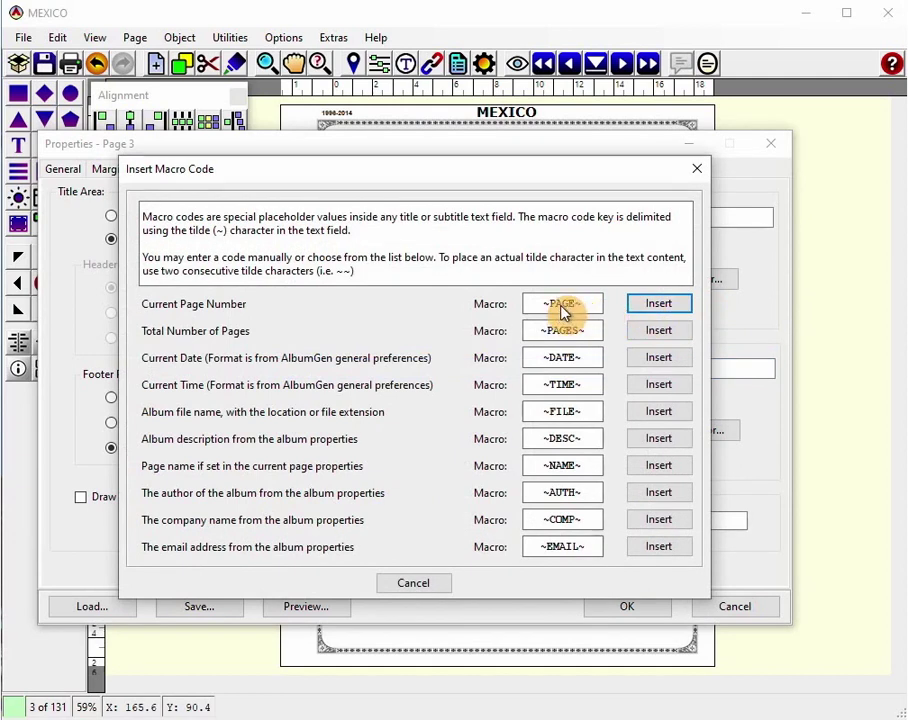
left_click(652, 308)
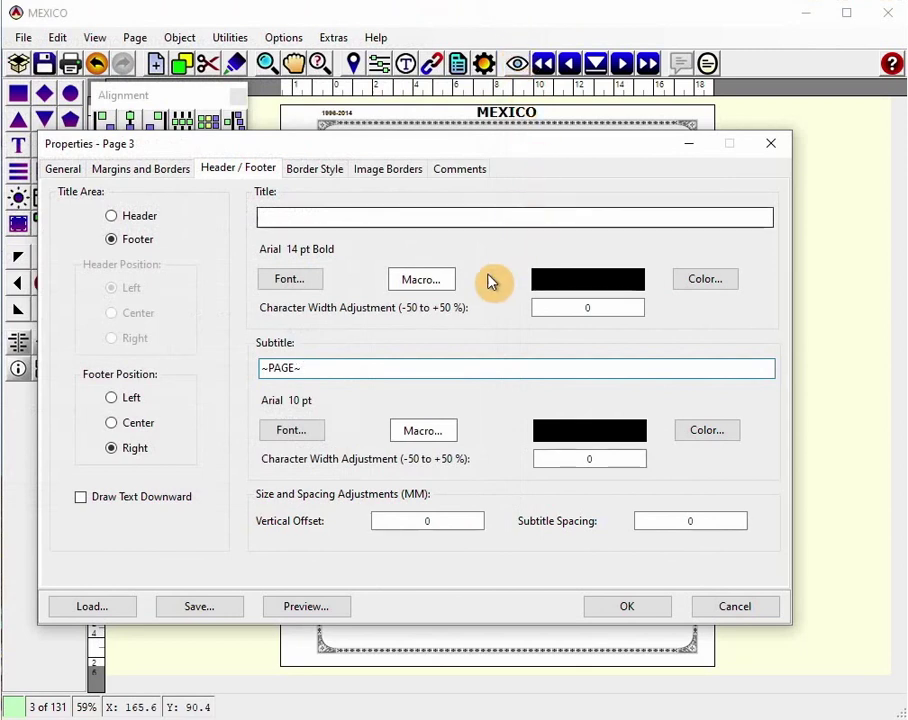
- Extend the footer subtitle to '~PAGE~ of ~PAGES~' and make it Arial 10 pt bold
left_click(336, 369)
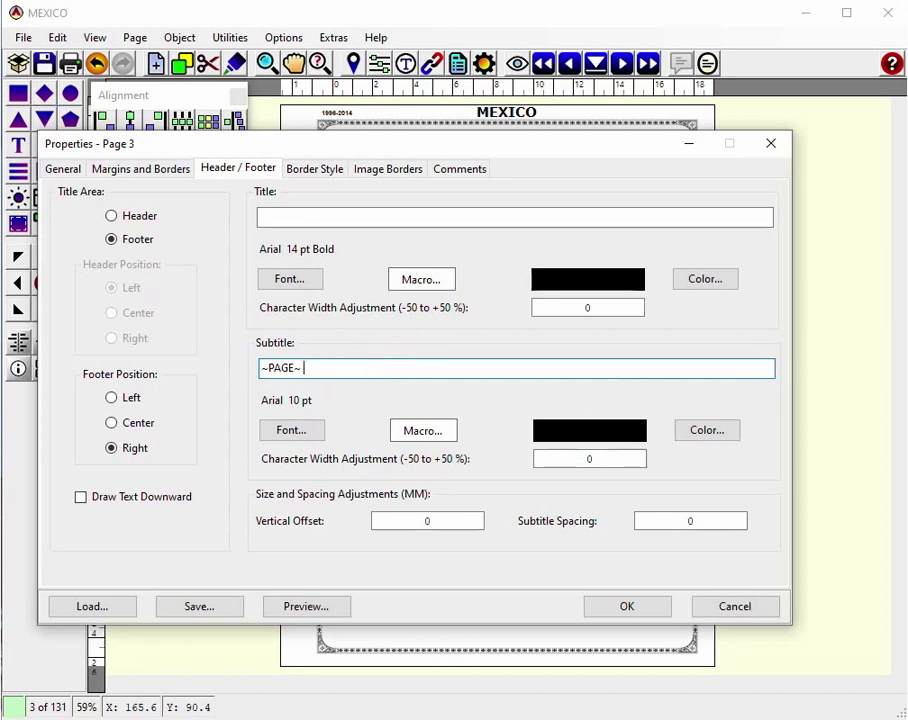
type("of")
left_click(444, 432)
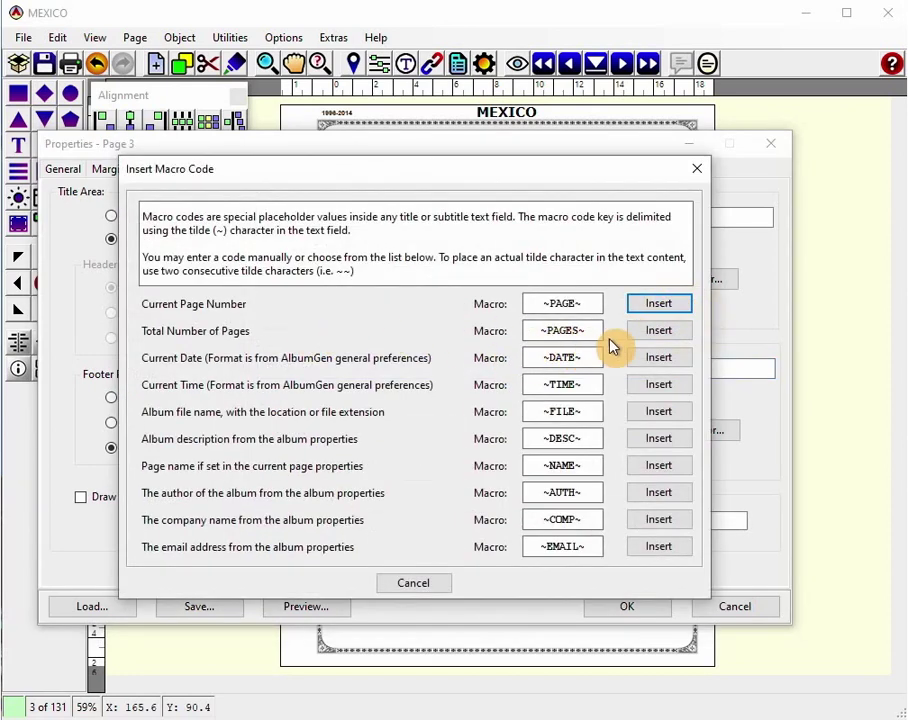
left_click(658, 331)
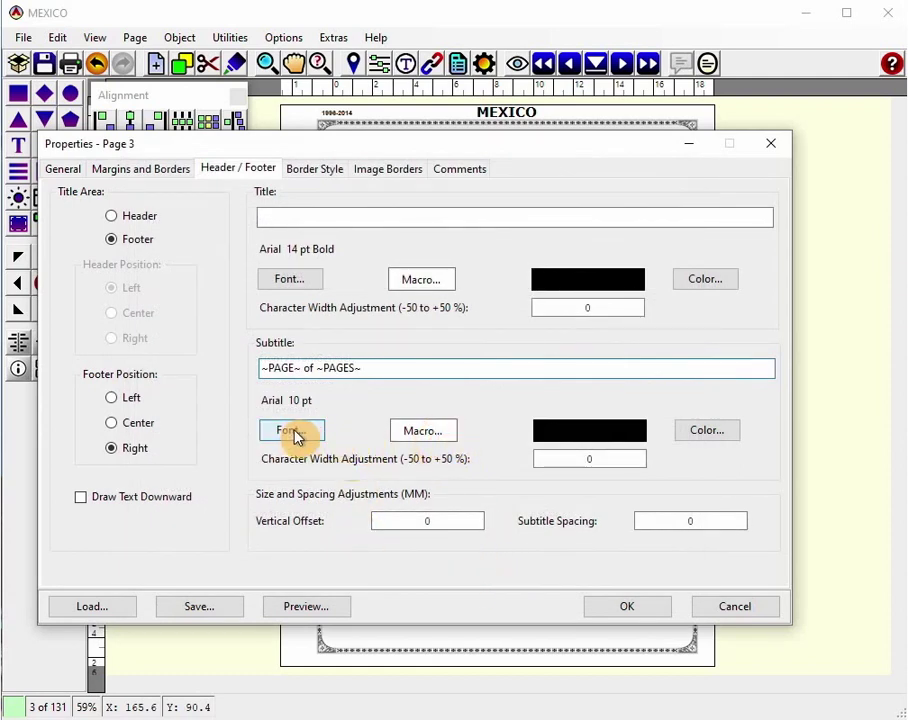
left_click(296, 434)
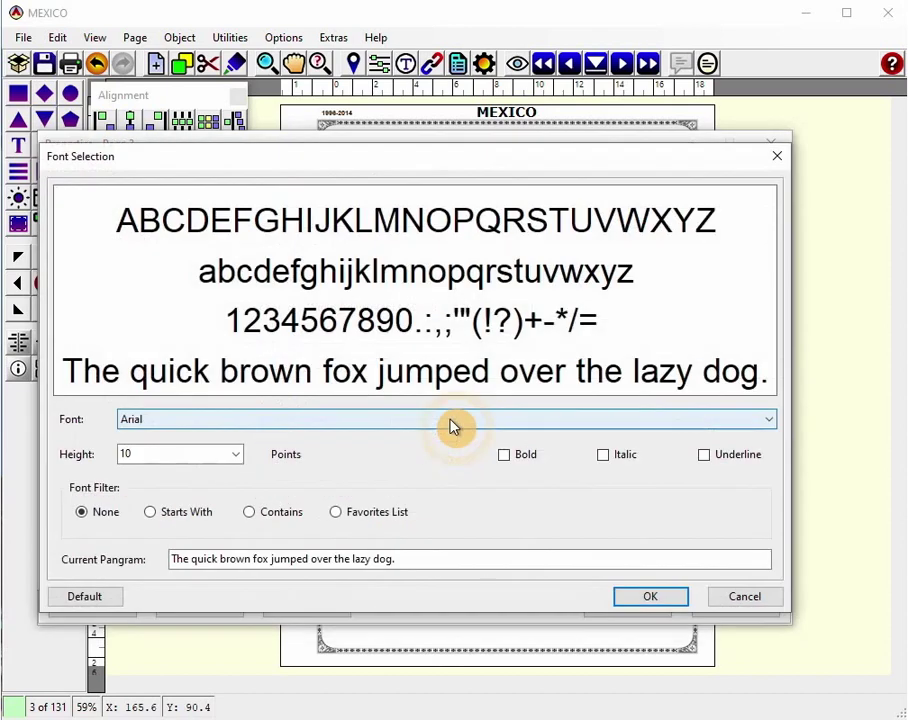
left_click(505, 456)
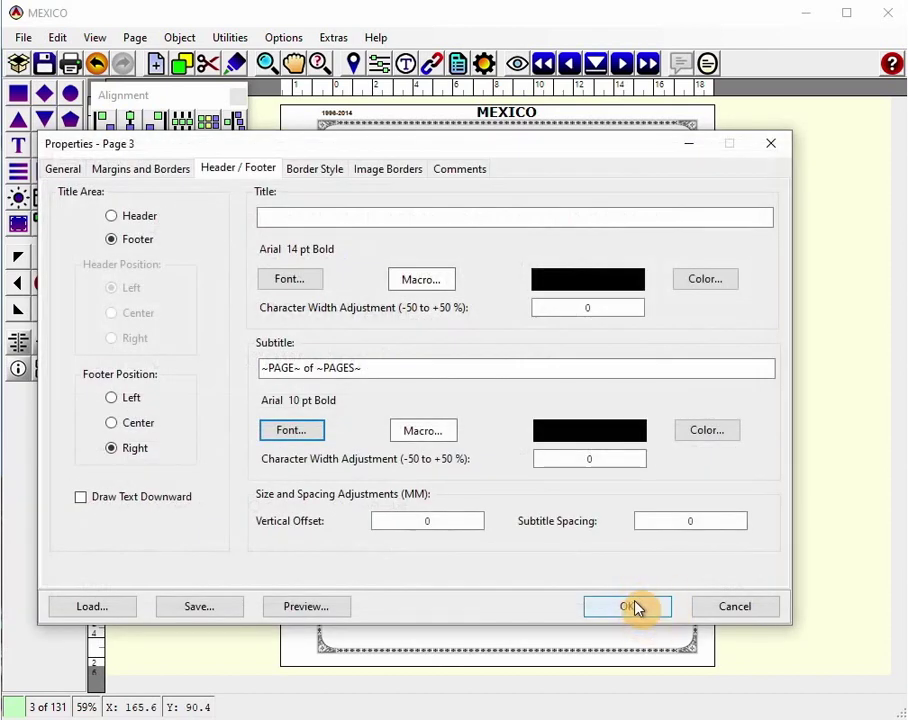
- Move page 3's '3 of 131' footer up inside the border with a vertical offset of -18
left_click(636, 605)
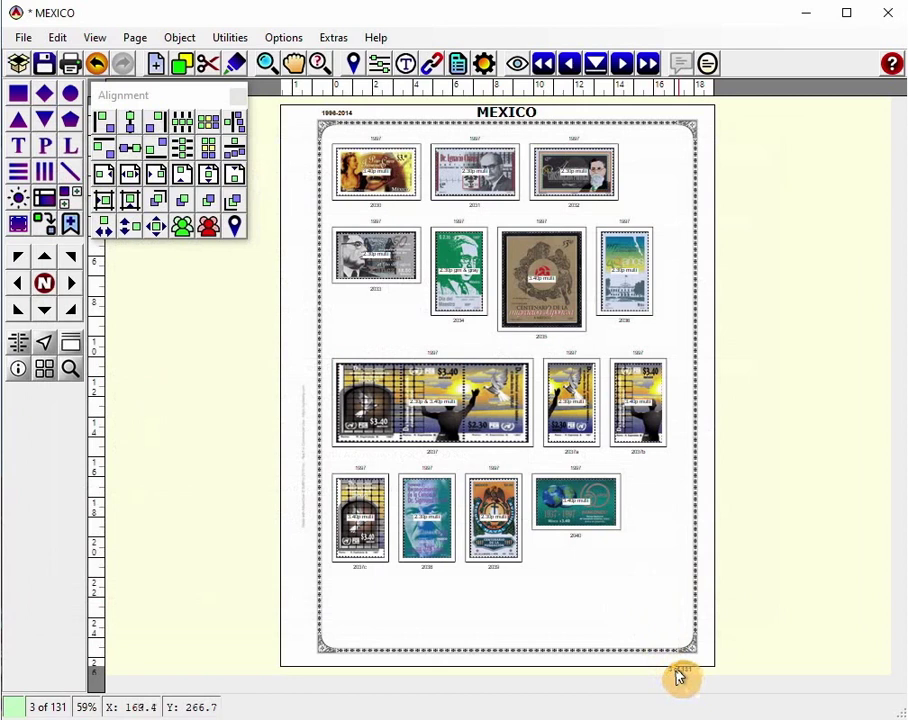
left_click_drag(678, 678, 667, 619)
right_click(667, 619)
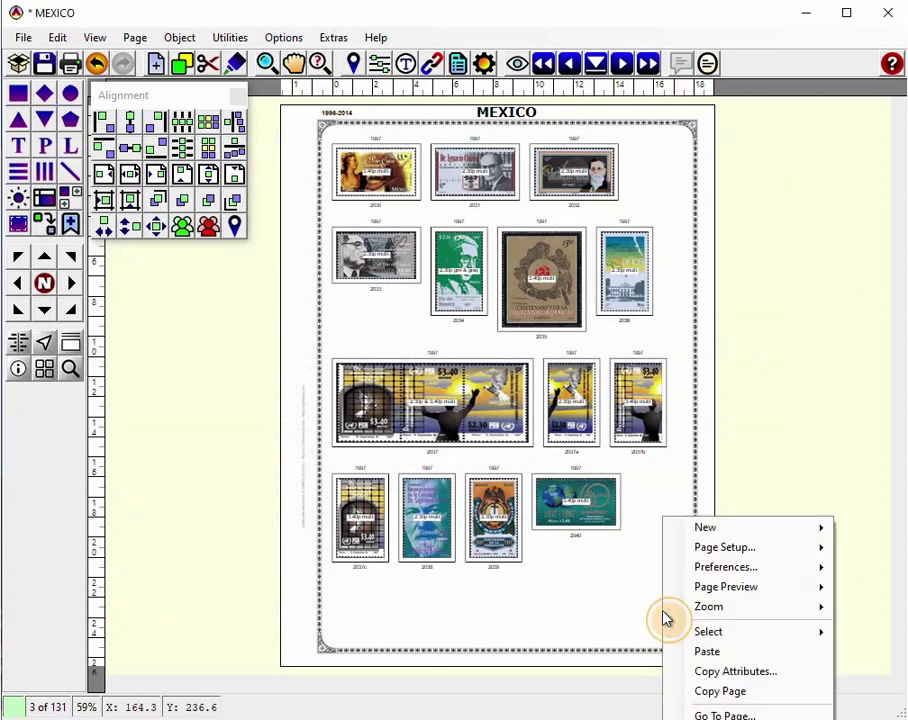
mouse_move(739, 553)
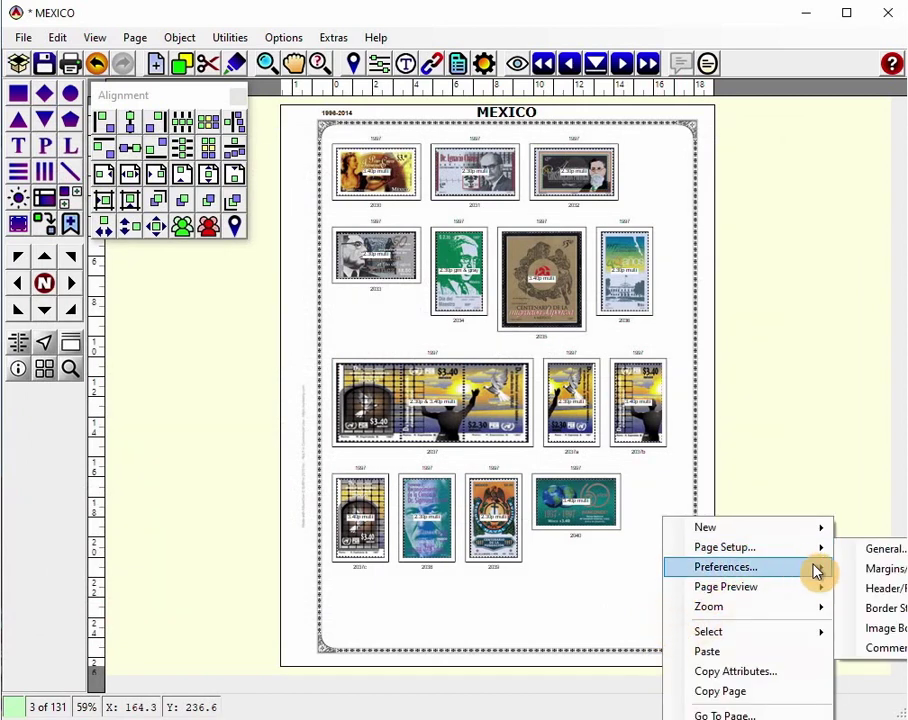
left_click(884, 591)
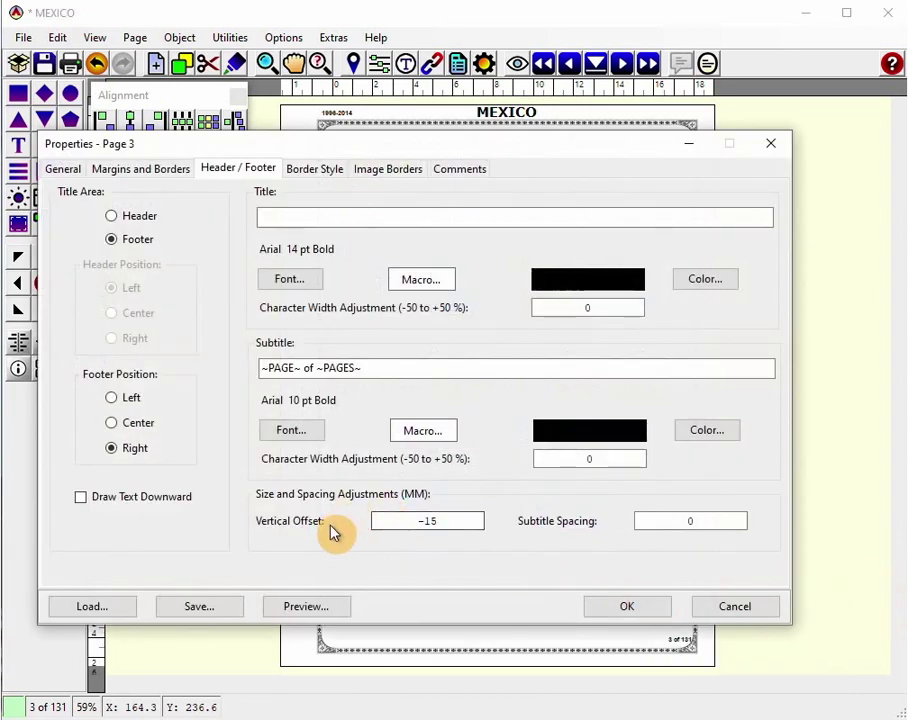
double_click(425, 519)
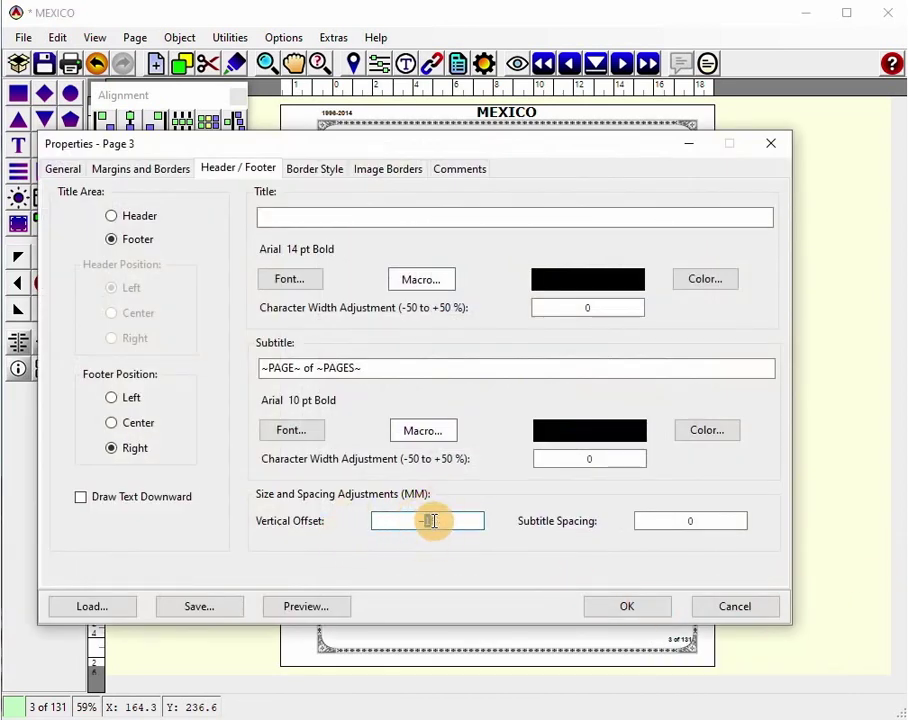
type("1")
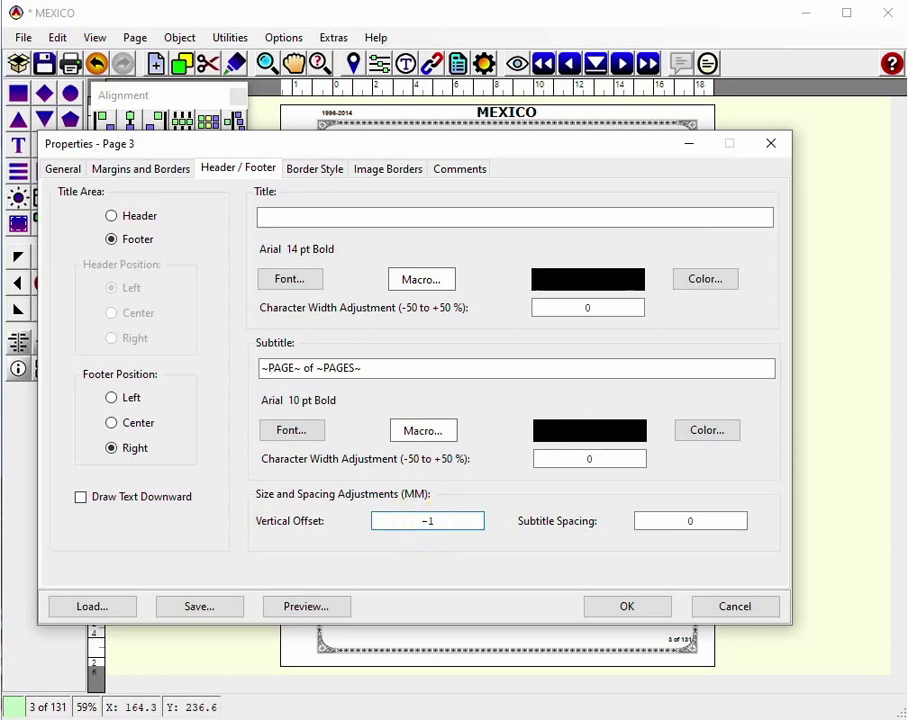
type("8")
left_click(624, 606)
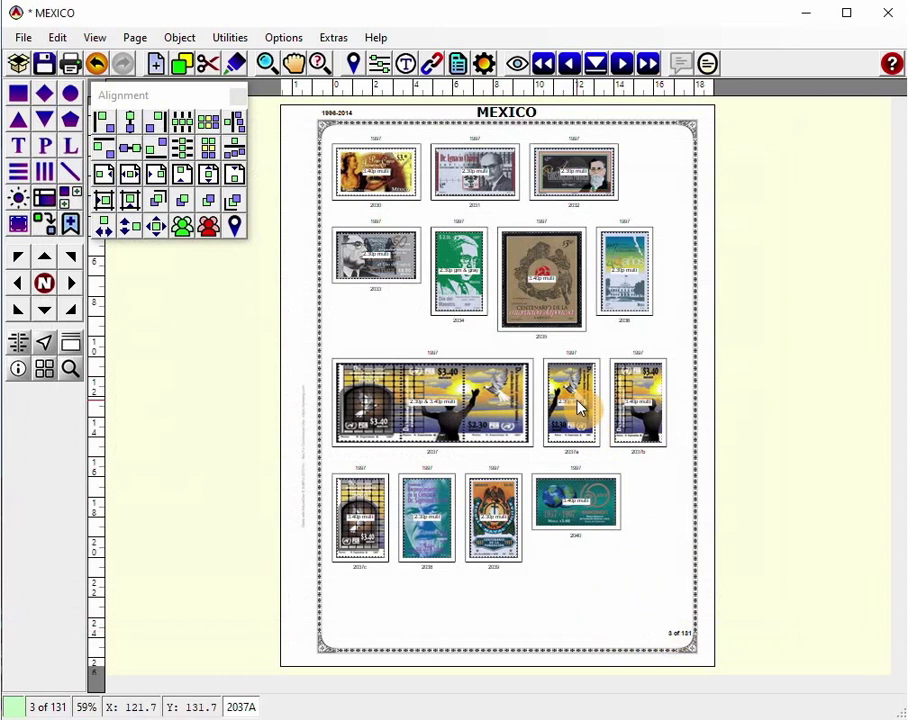
left_click(43, 65)
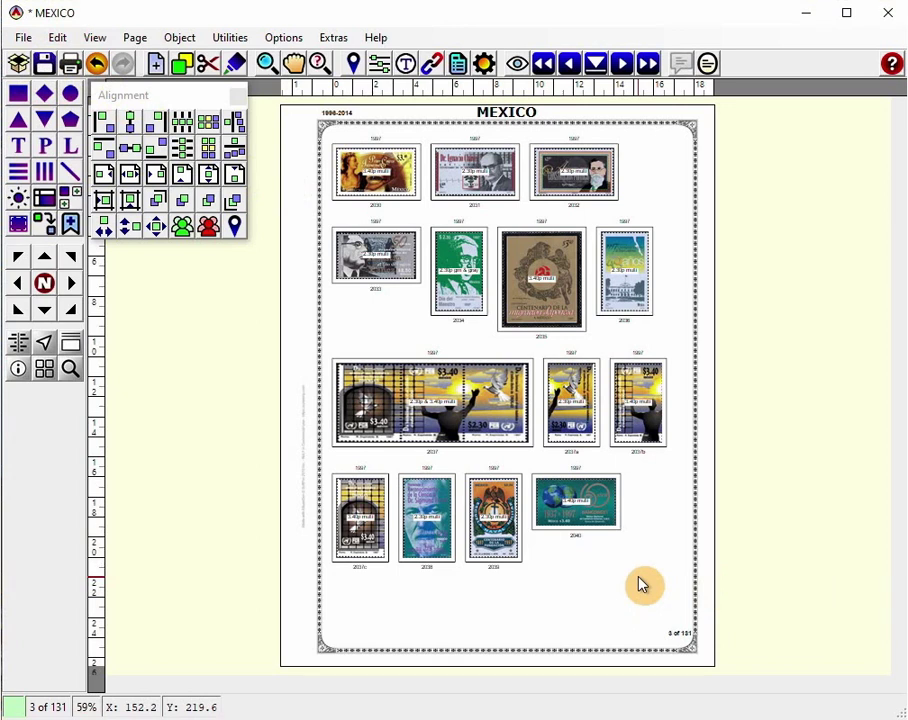
left_click(622, 63)
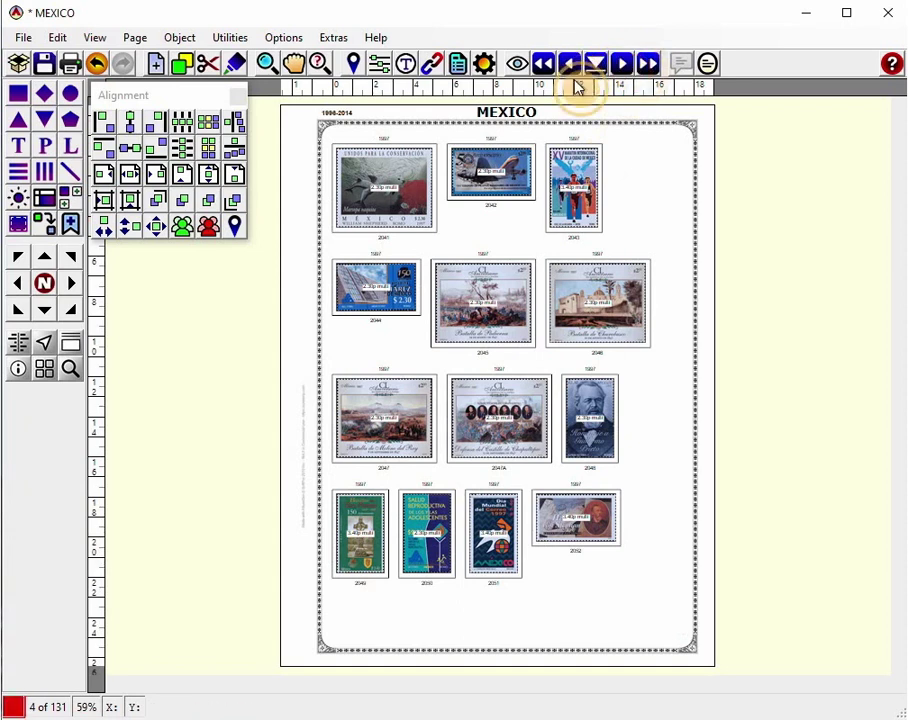
left_click(578, 63)
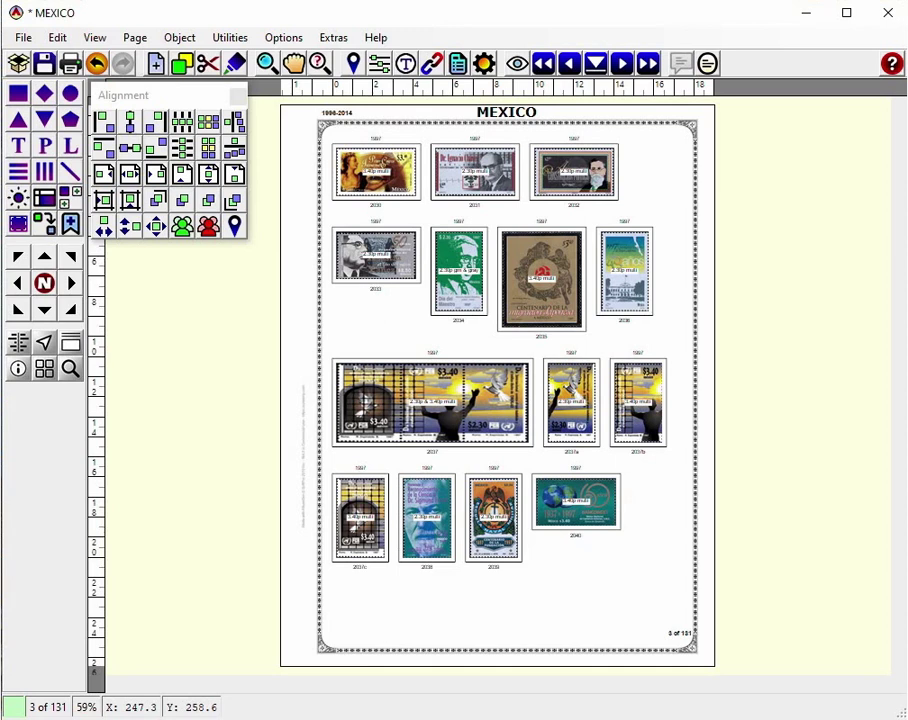
- Copy all of page 3's header and footer title areas to the other 130 pages with Copy Attributes
right_click(666, 491)
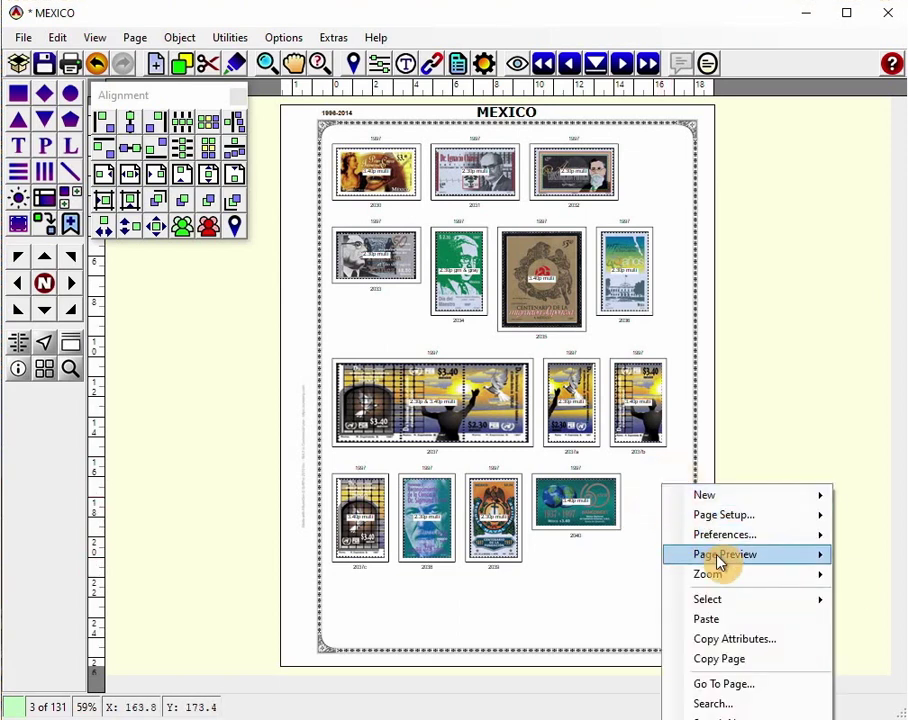
left_click(742, 642)
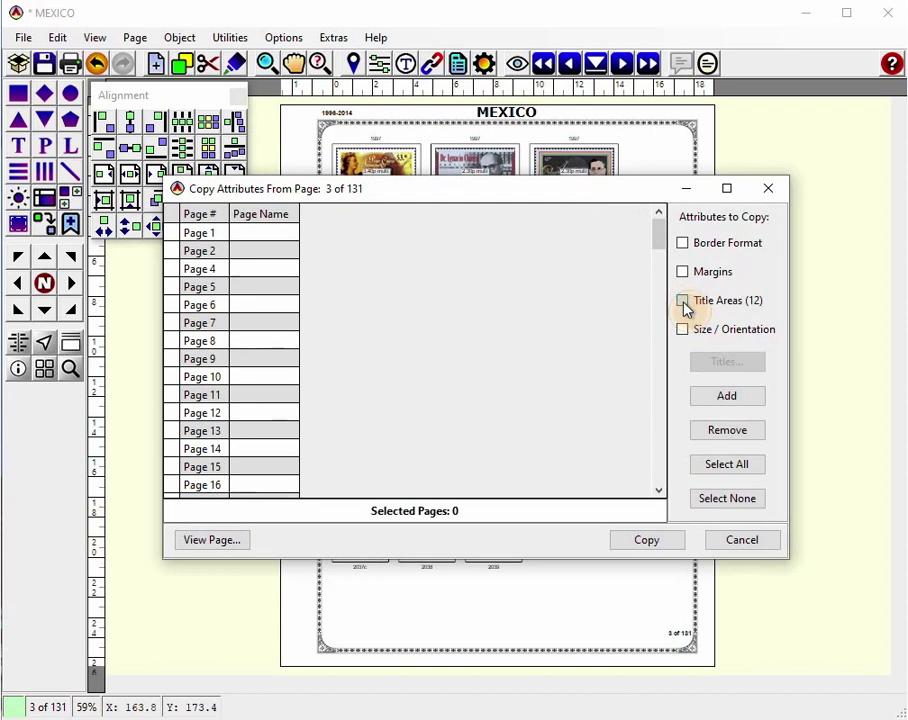
left_click(683, 301)
left_click(728, 367)
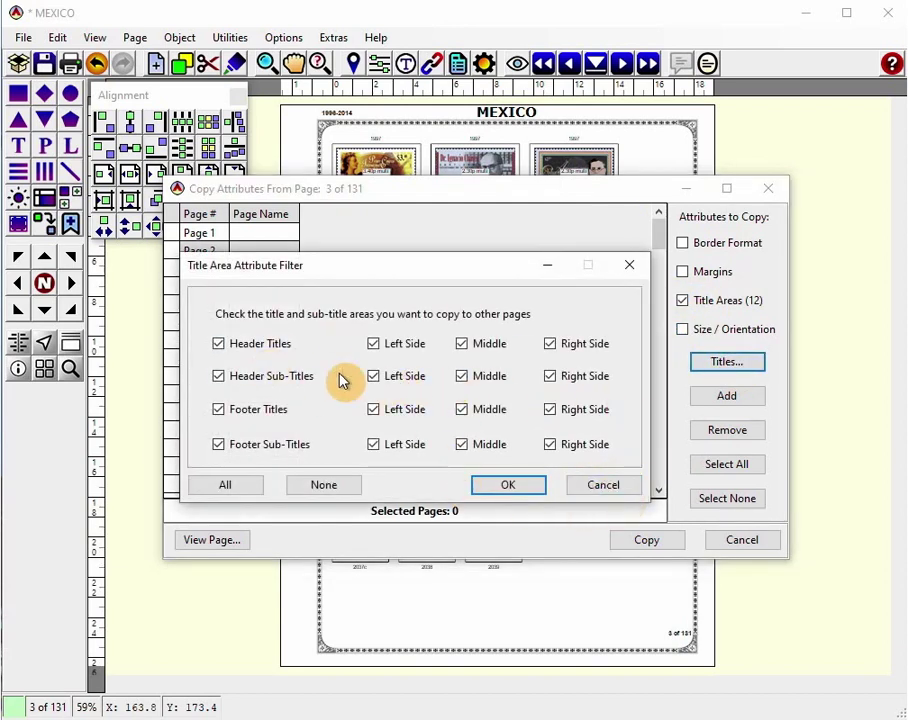
left_click(511, 485)
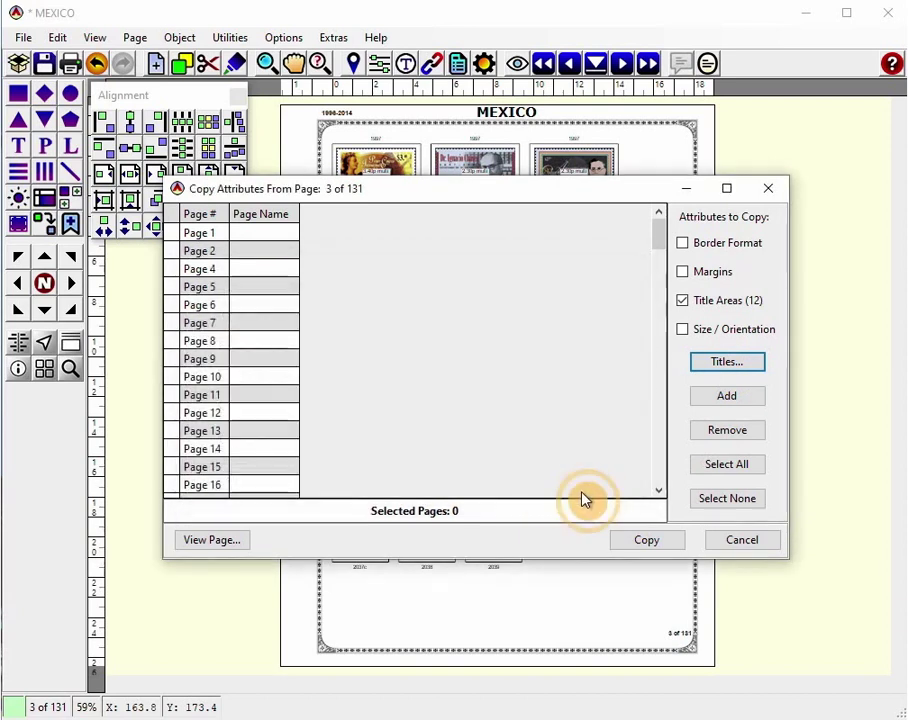
left_click(739, 474)
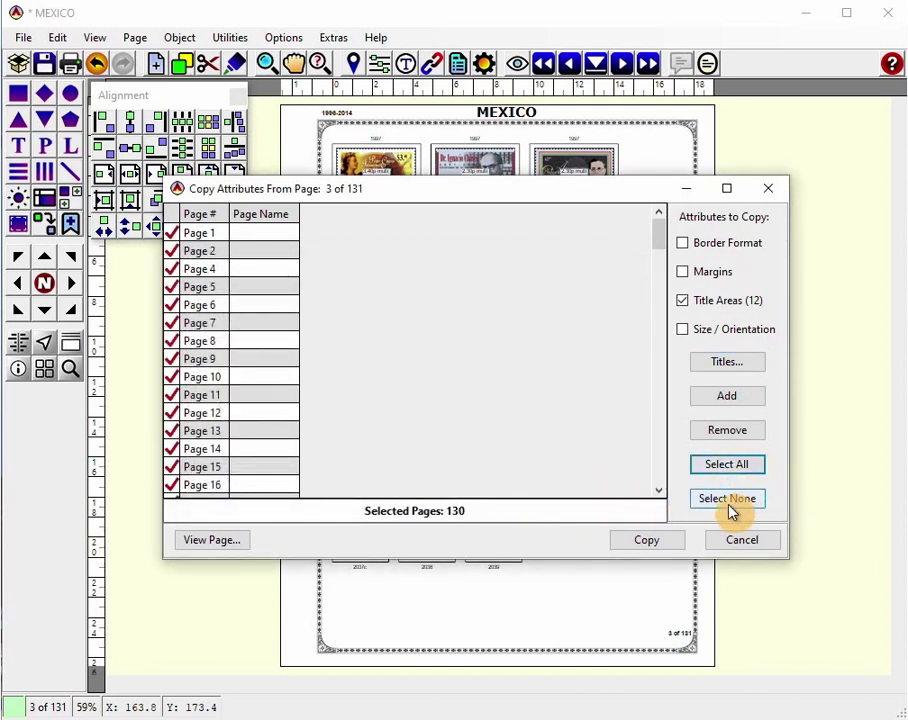
left_click(647, 541)
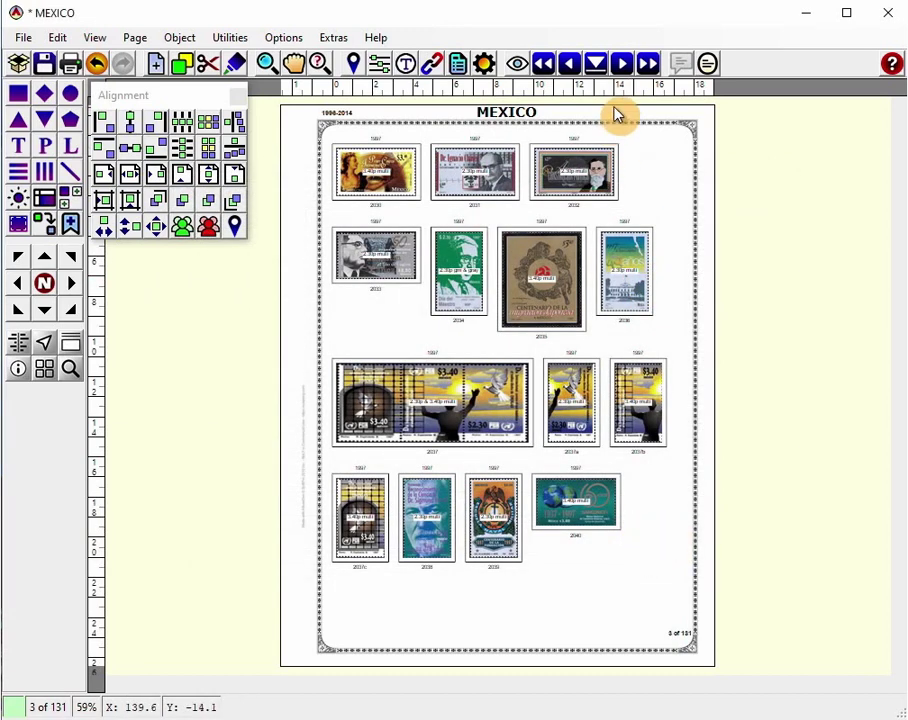
- Step forward from page 3 to page 11, checking each page's 'N of 131' footer
left_click(622, 64)
left_click(622, 64)
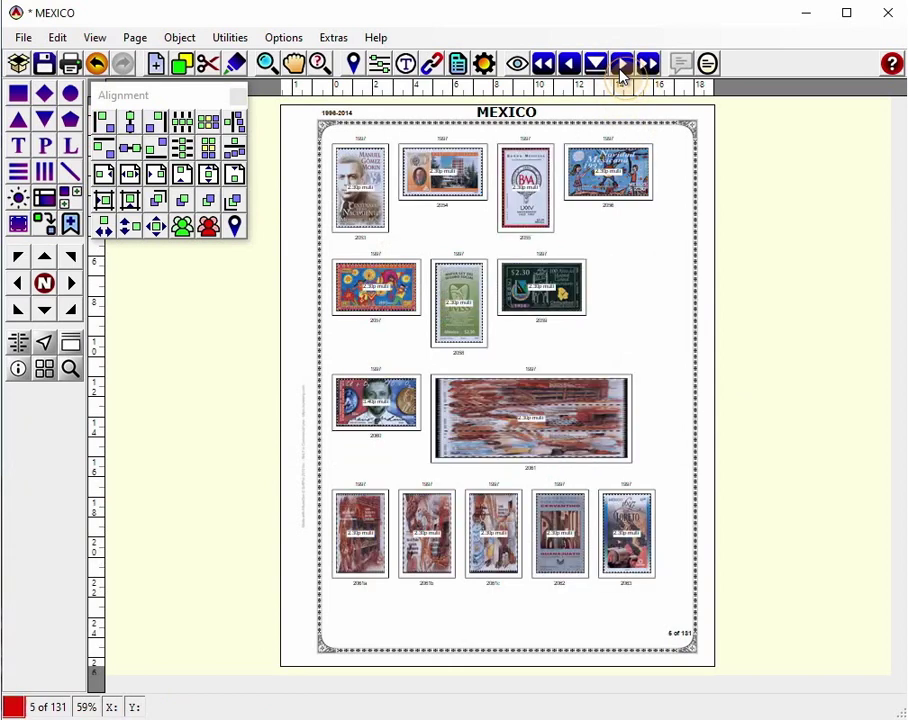
left_click(622, 64)
left_click(622, 64)
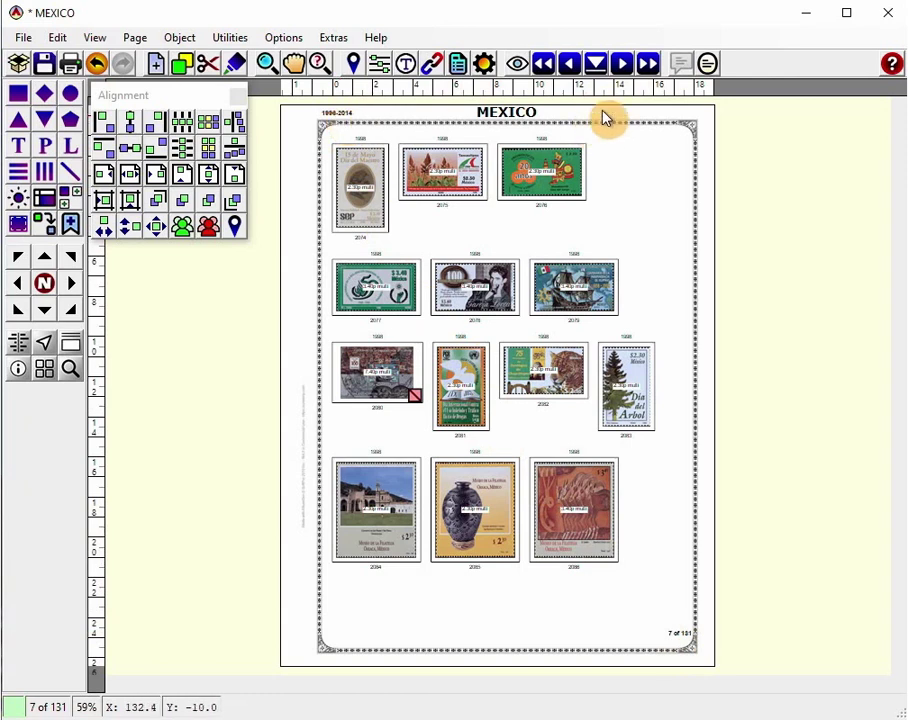
left_click(621, 66)
left_click(621, 66)
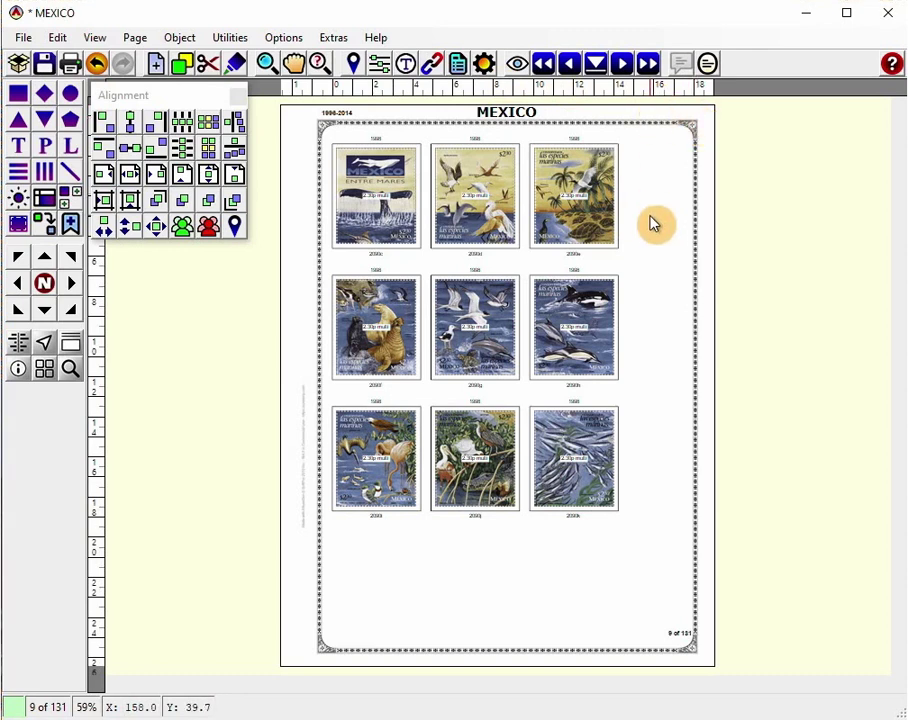
left_click(619, 67)
left_click(619, 67)
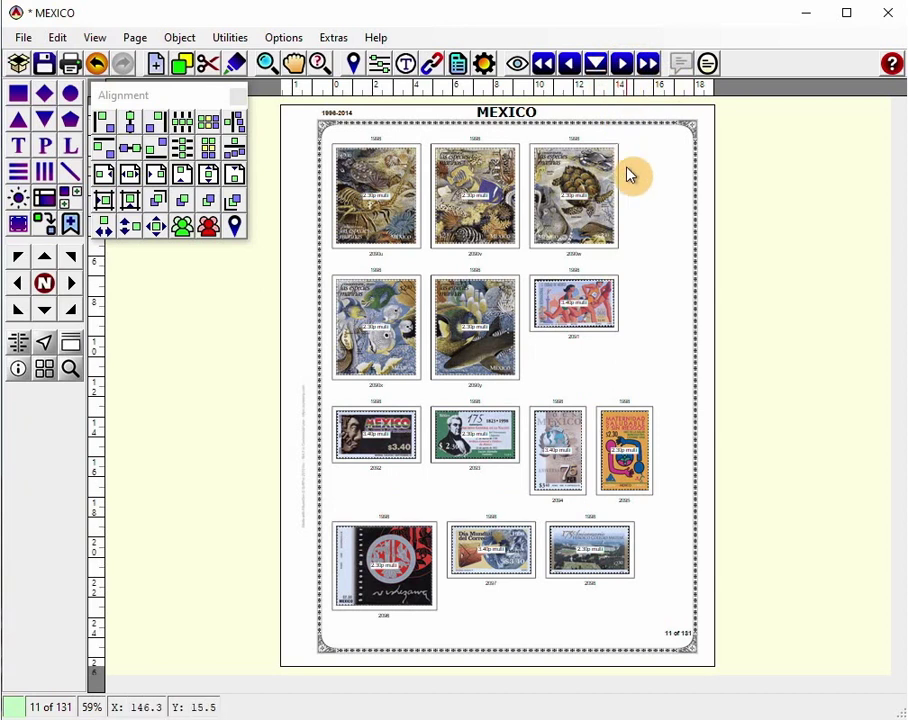